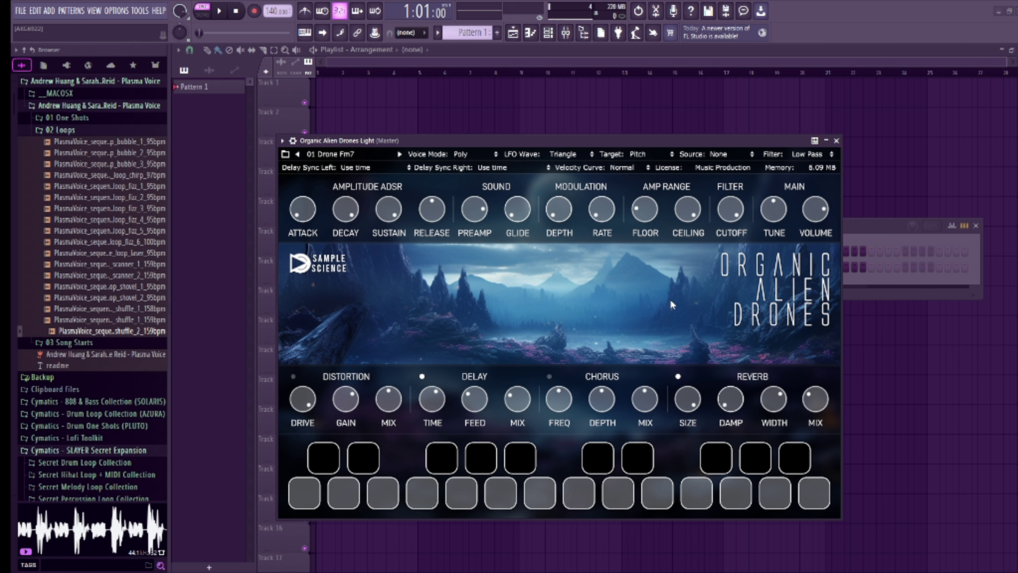
Browse the drone's preset, LFO wave and modulation target lists, leaving the target on Pitch.
left_click(327, 158)
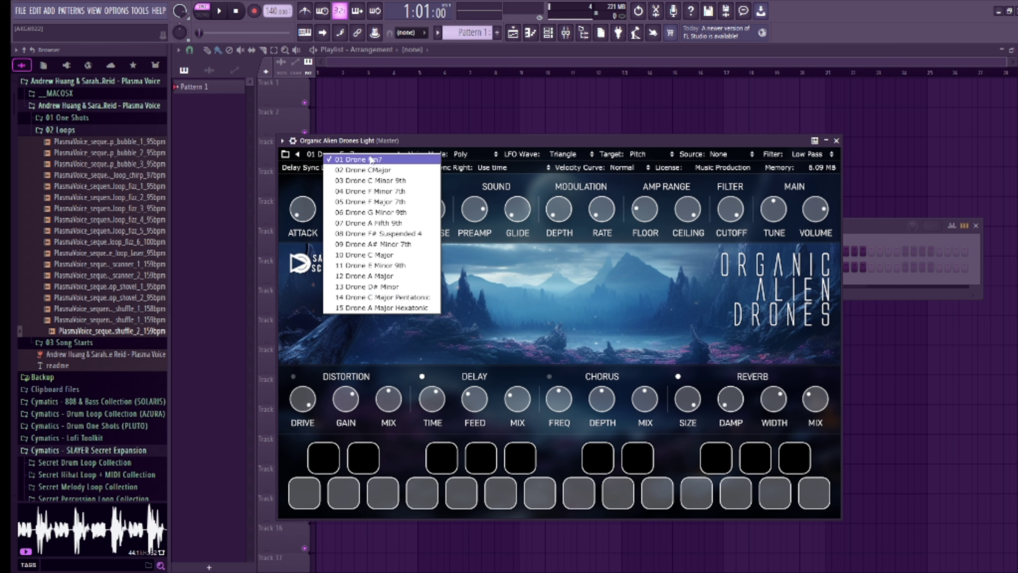
left_click(343, 159)
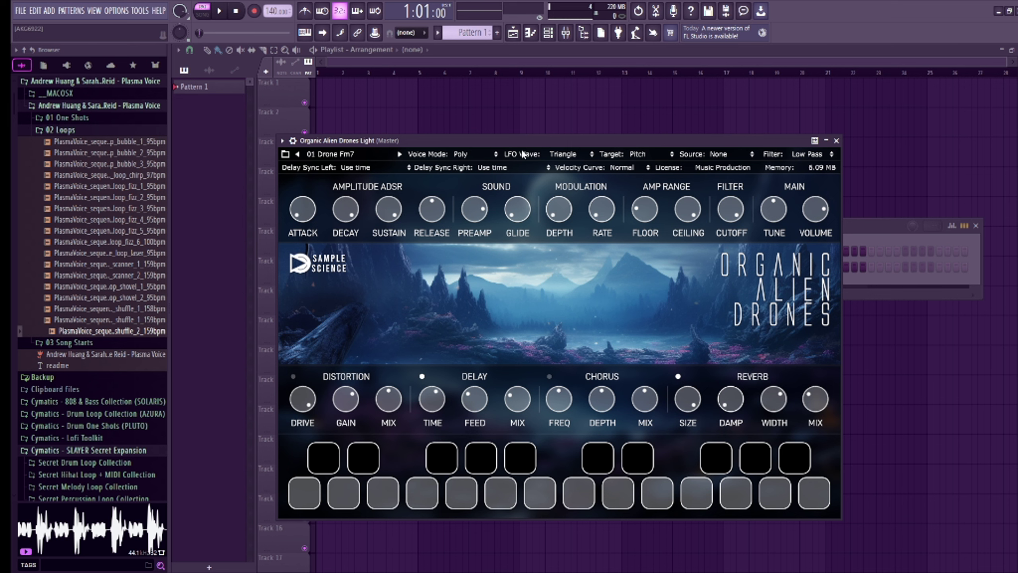
left_click(558, 156)
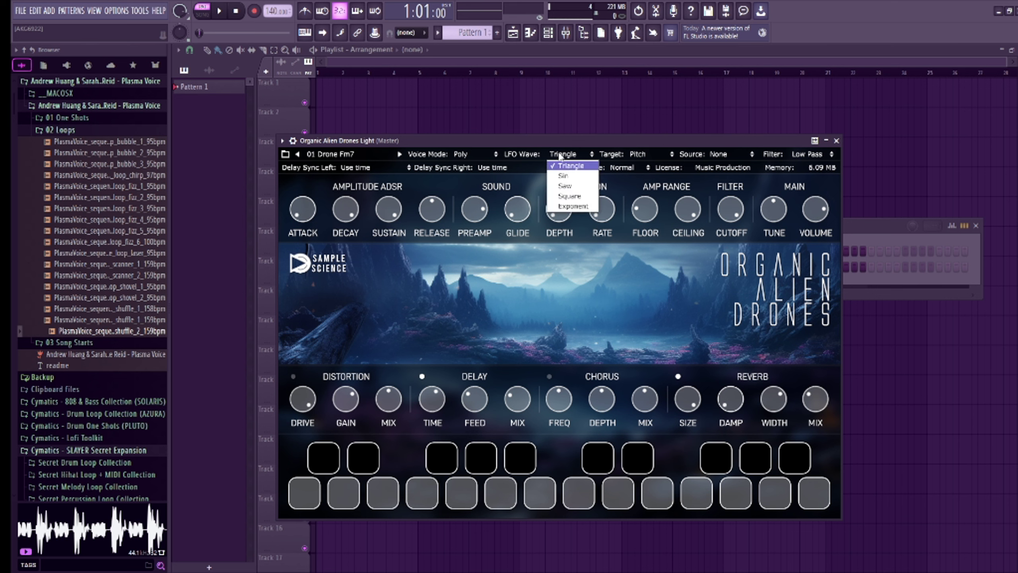
left_click(574, 153)
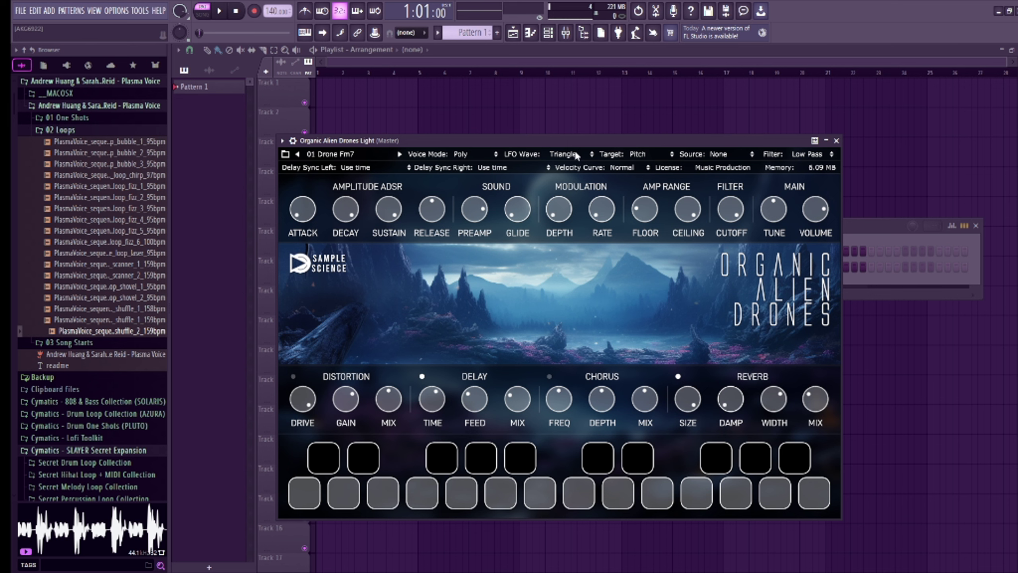
left_click(638, 154)
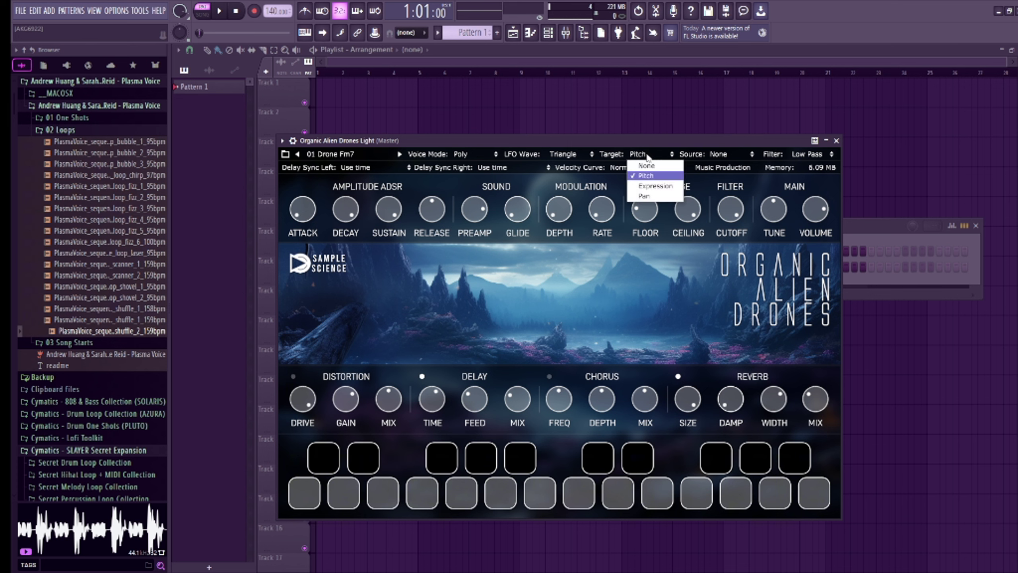
left_click(743, 162)
Keep the Low Pass filter, sweep the cutoff down and back up, and lower the tuning.
left_click(733, 156)
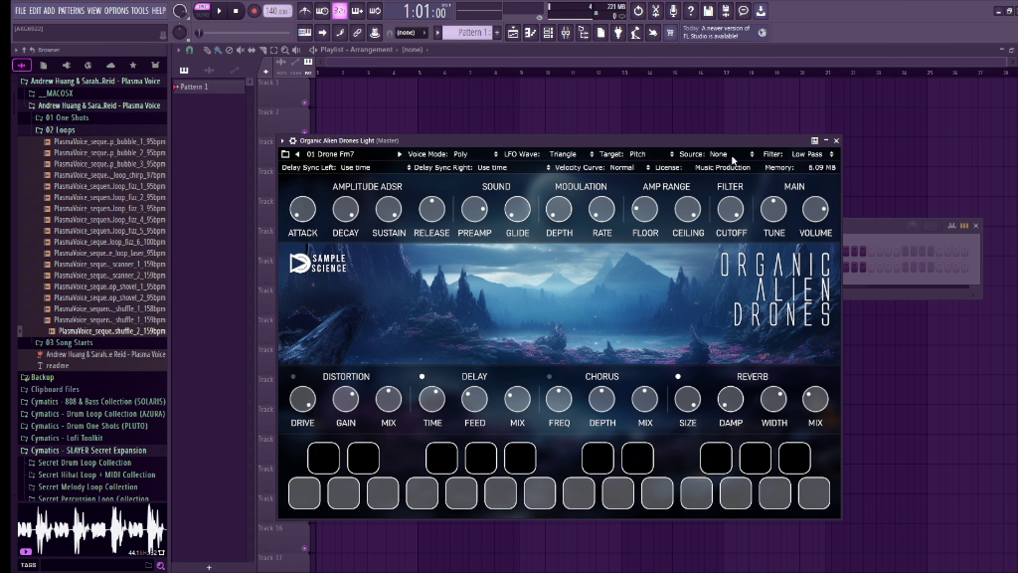
left_click(812, 156)
left_click(812, 157)
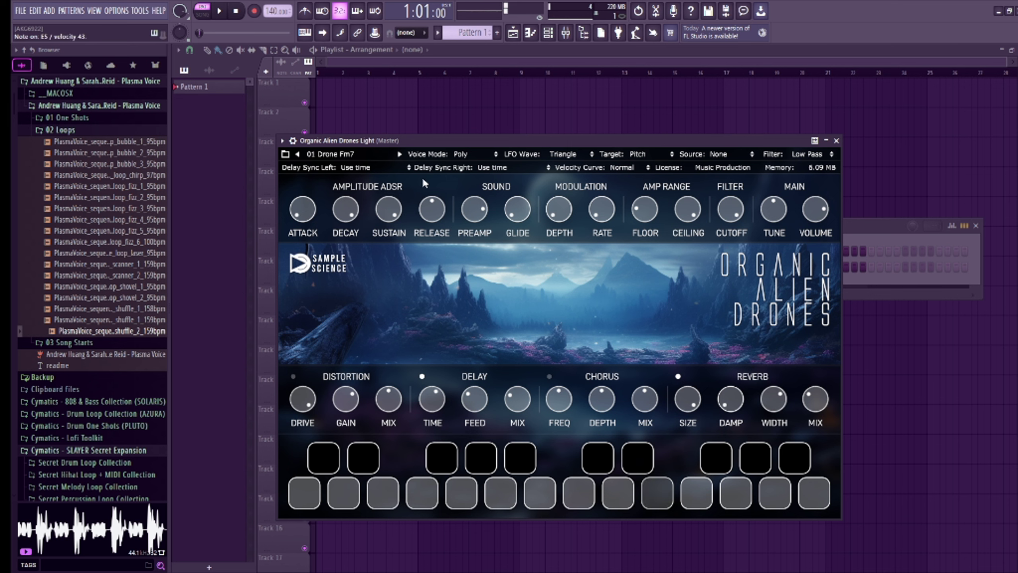
left_click_drag(733, 205, 712, 310)
mouse_move(718, 244)
left_mouse_down()
mouse_move(728, 223)
mouse_move(771, 234)
mouse_move(777, 209)
left_mouse_up()
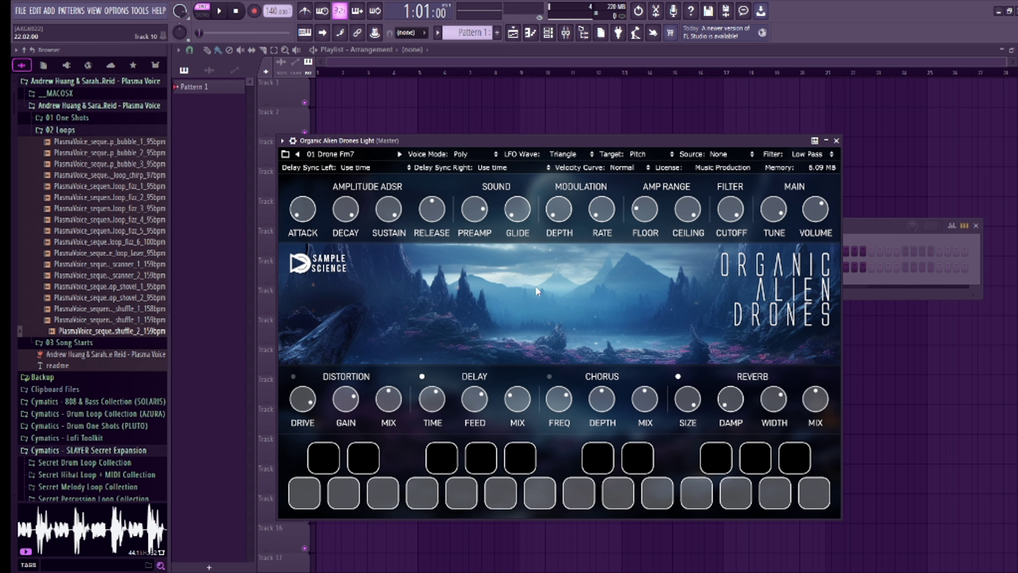
Load 02 Drone CMajor, tweak its cutoff, then advance to 03 Drone C Minor 9th.
left_click(399, 154)
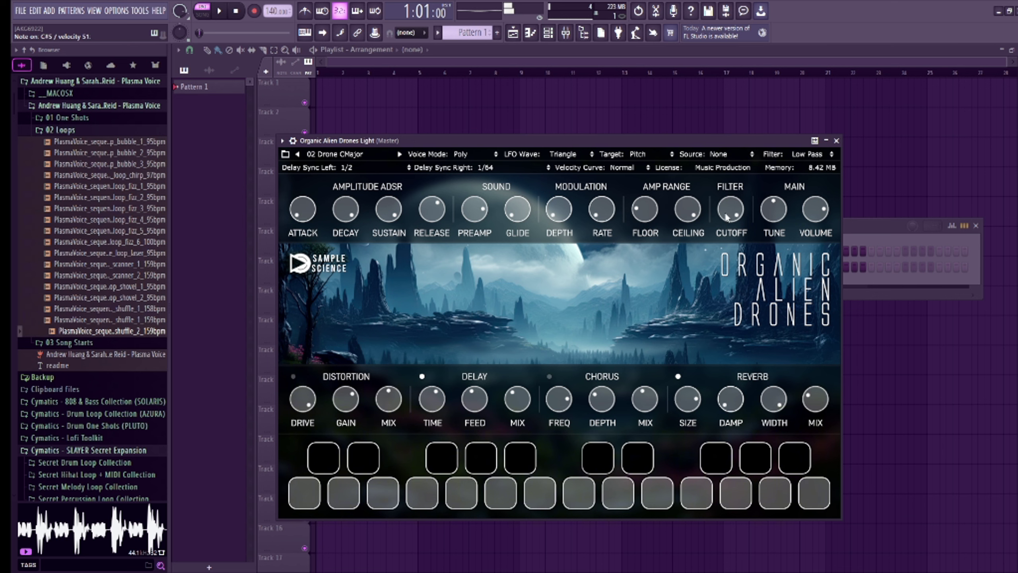
left_click_drag(726, 217, 718, 273)
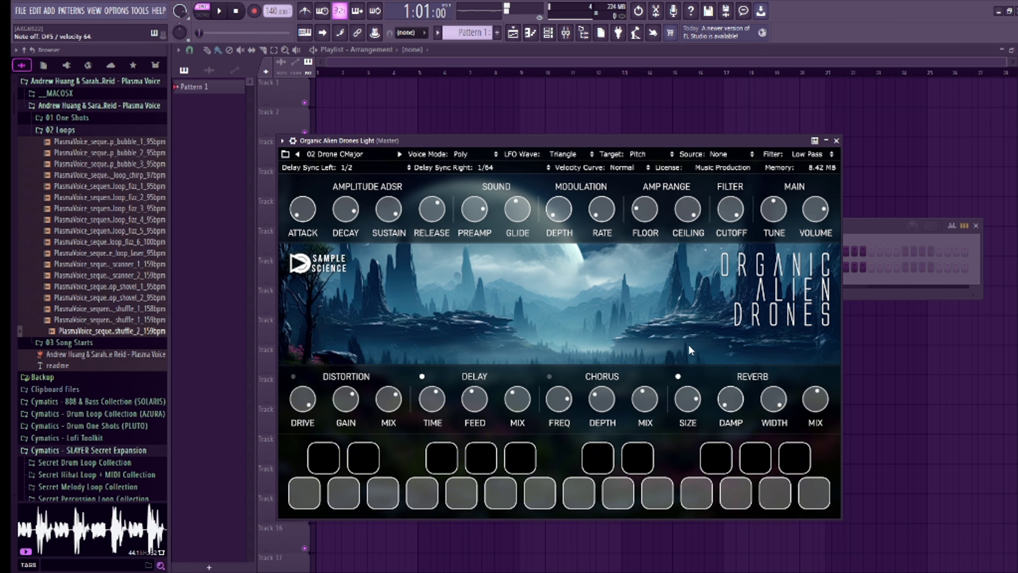
left_click(399, 154)
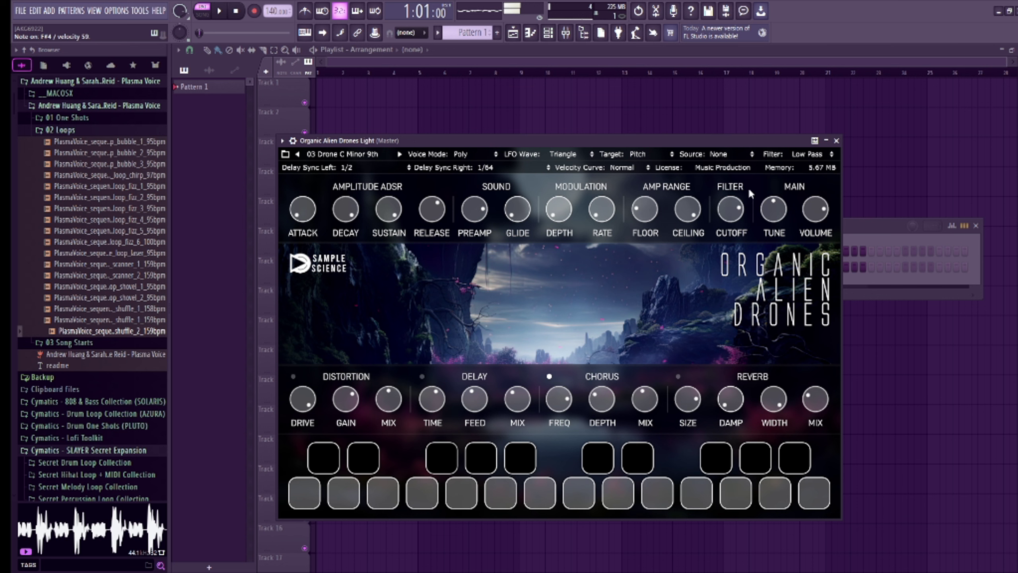
Set the drone's LFO wave to Saw and leave the filter type on Low Pass.
left_click(562, 155)
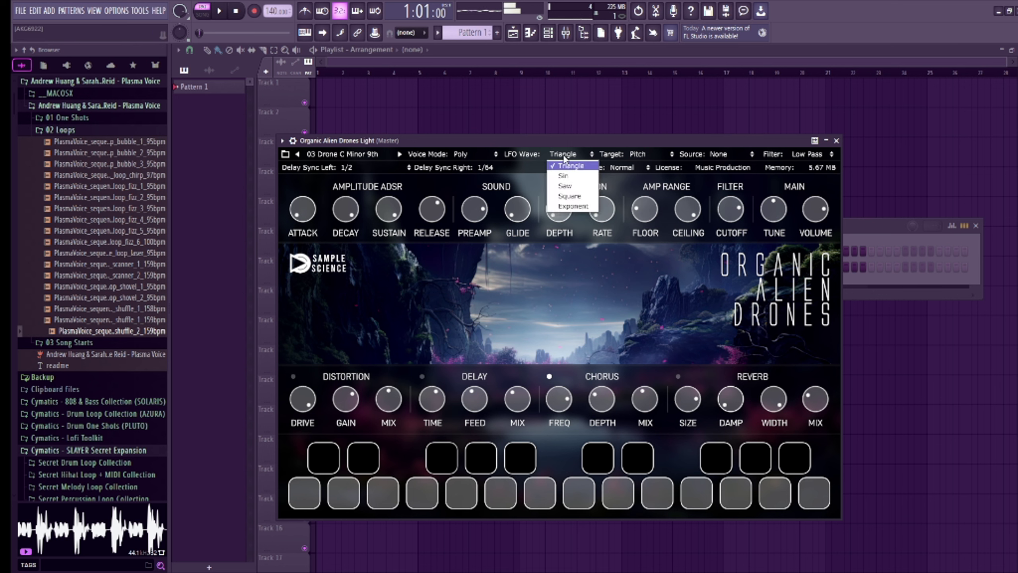
left_click(566, 186)
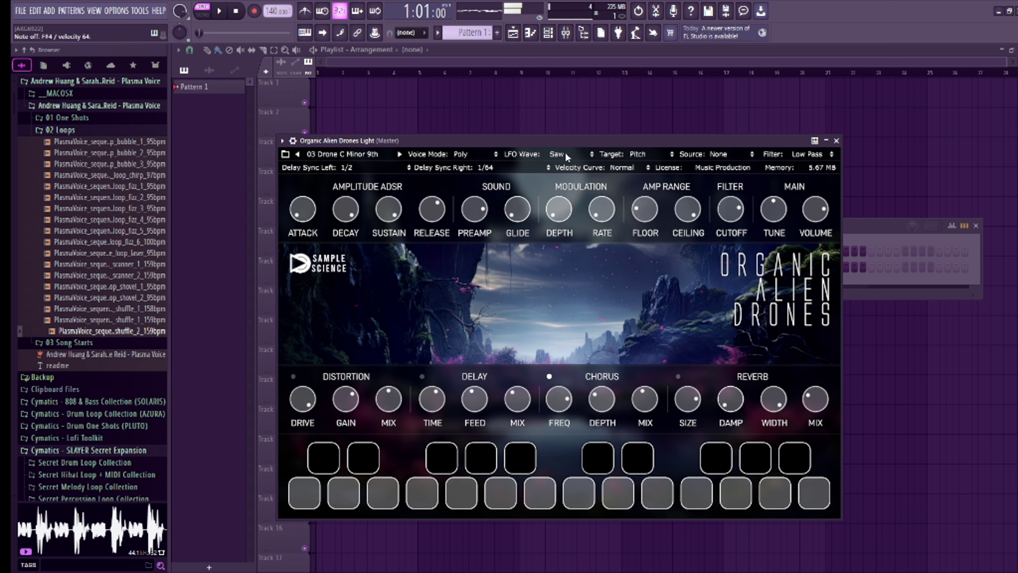
left_click(801, 155)
left_click(810, 176)
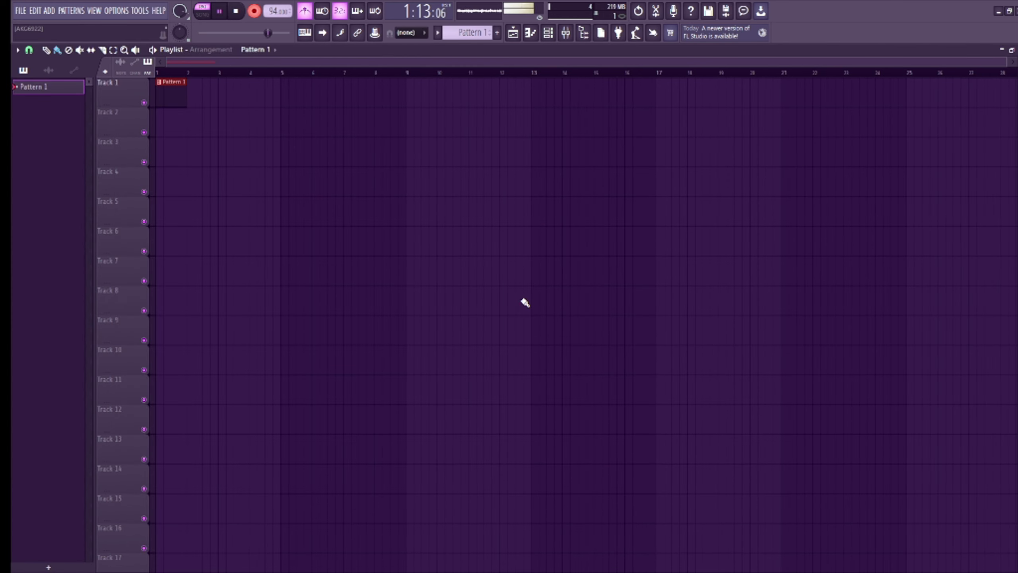
Stop recording, switch to Song mode with L, and show the channel rack.
key("space")
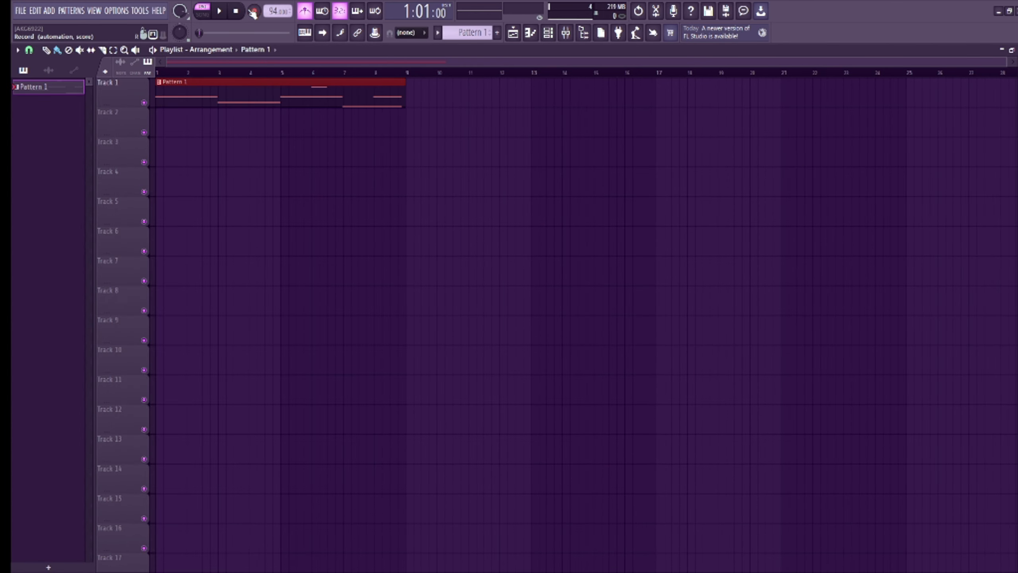
key("l")
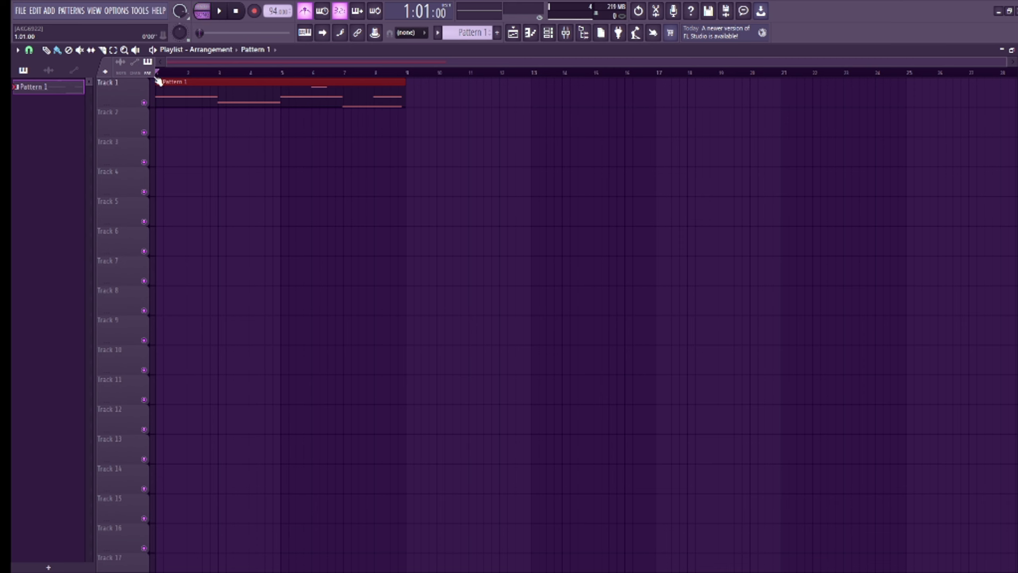
left_click(548, 32)
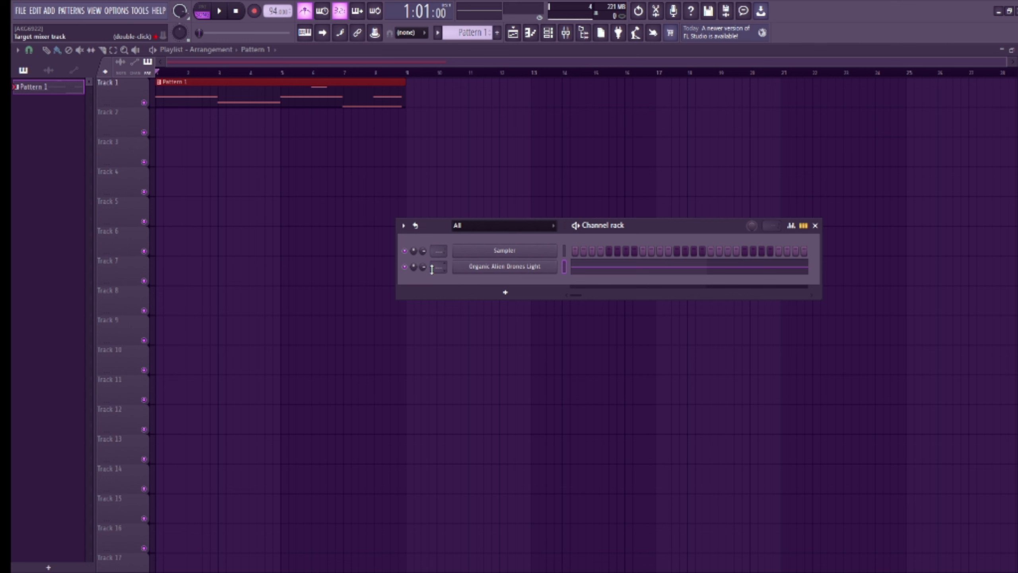
scroll(436, 267, "up", 2)
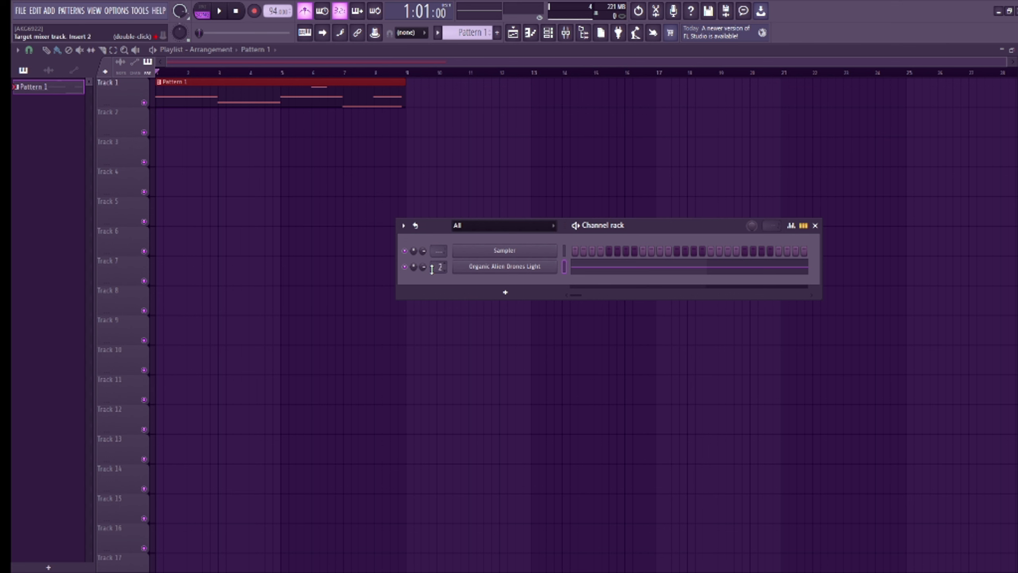
Open the mixer and view Insert 2's audio output options.
left_click(565, 33)
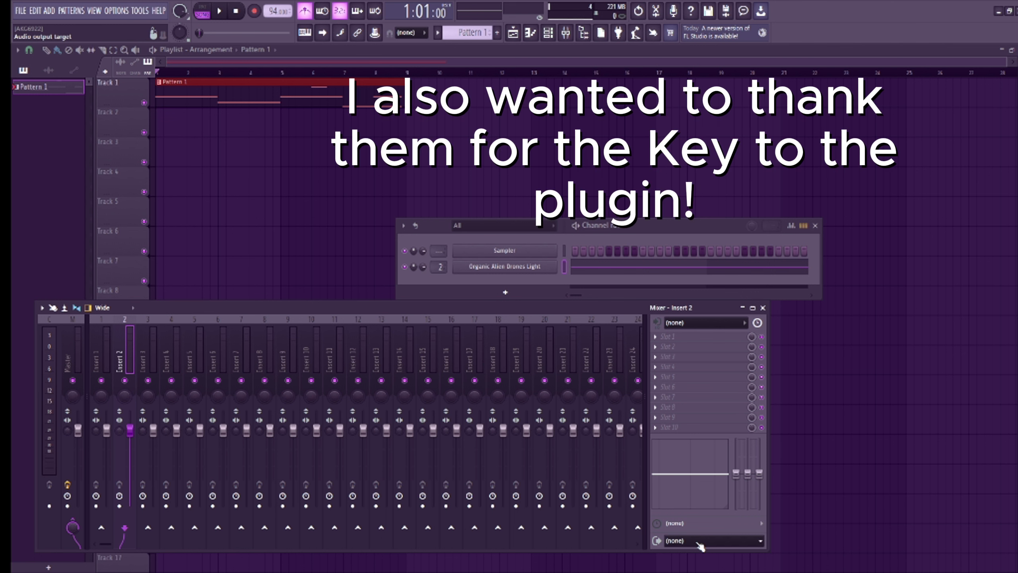
left_click(699, 543)
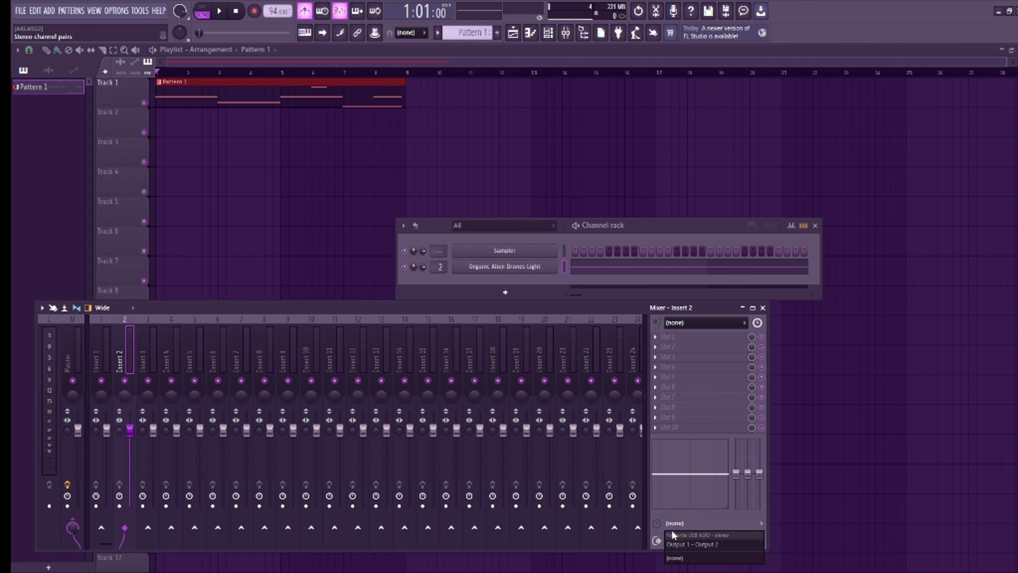
Load Chroma into Insert 2's effect slot and drag its window over the mixer.
left_click(668, 343)
mouse_move(668, 324)
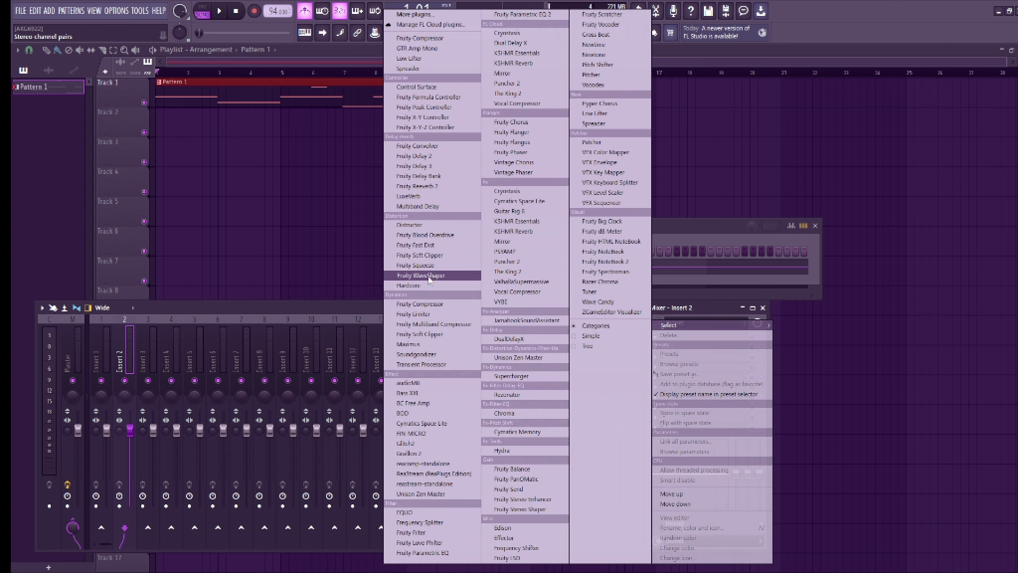
key("c")
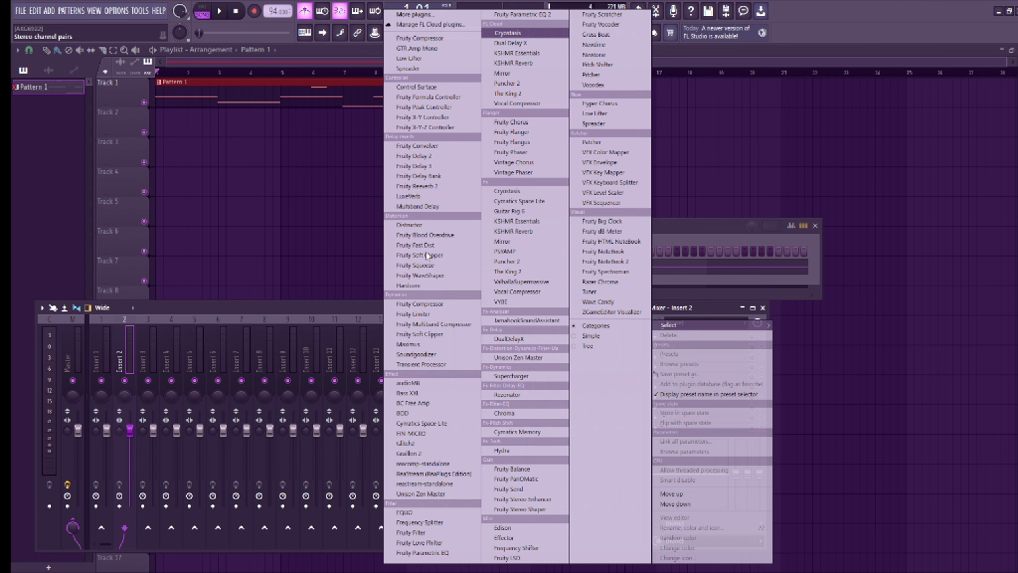
key("c")
key("c")
key("c")
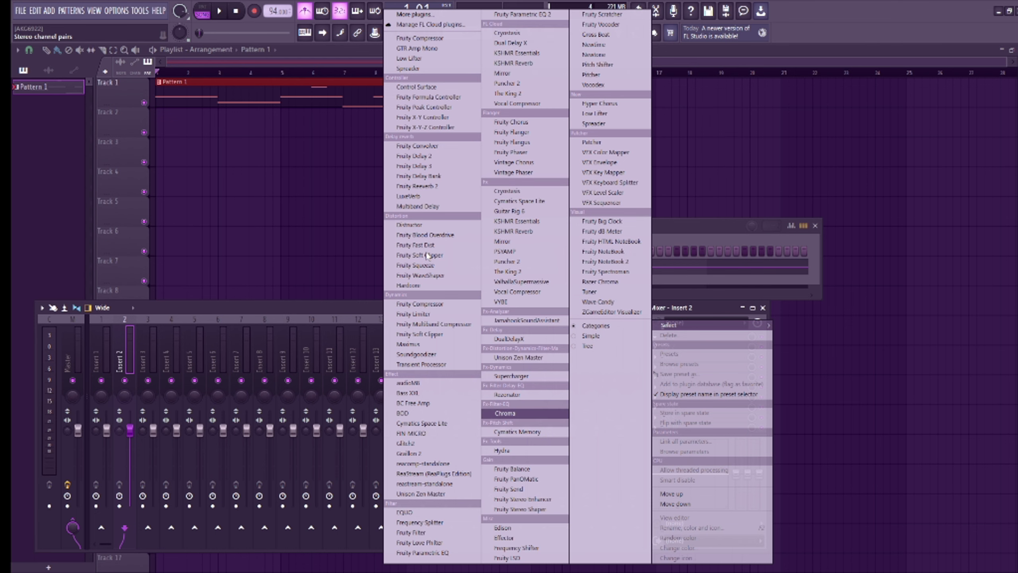
left_click(509, 412)
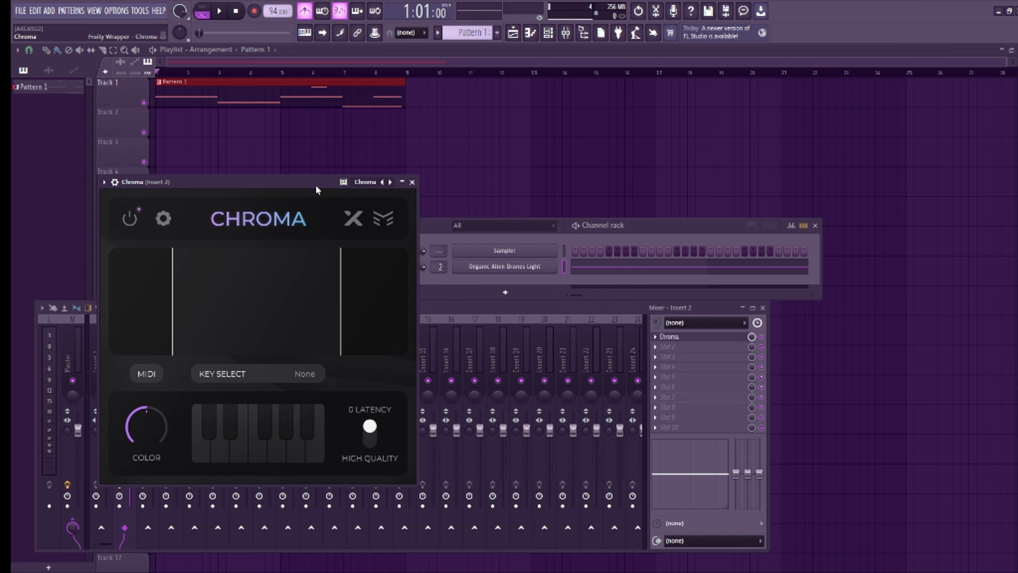
left_click_drag(316, 189, 623, 195)
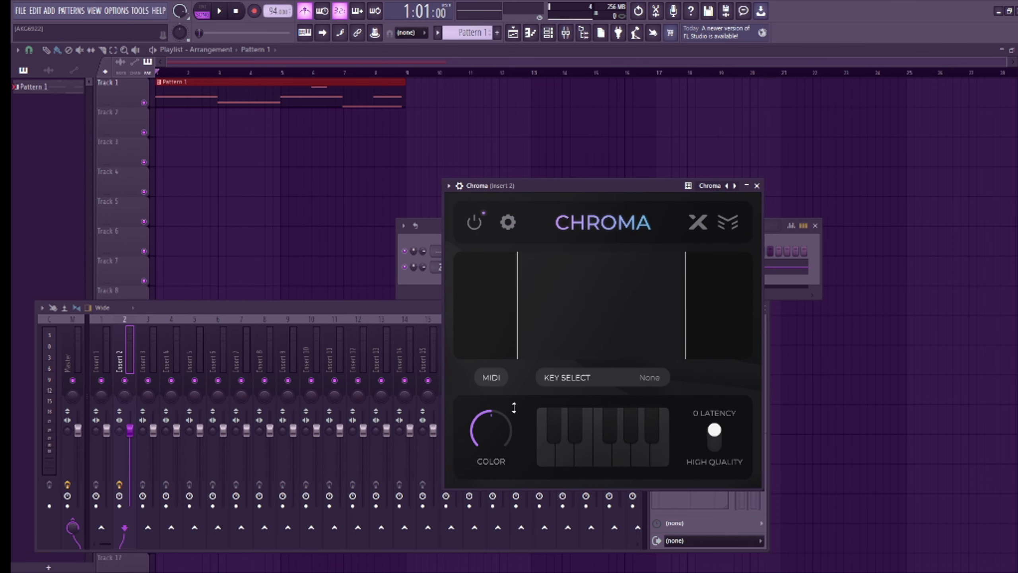
Play the song and sweep Chroma's Color between 0% and 200%, ending near 208%.
key("space")
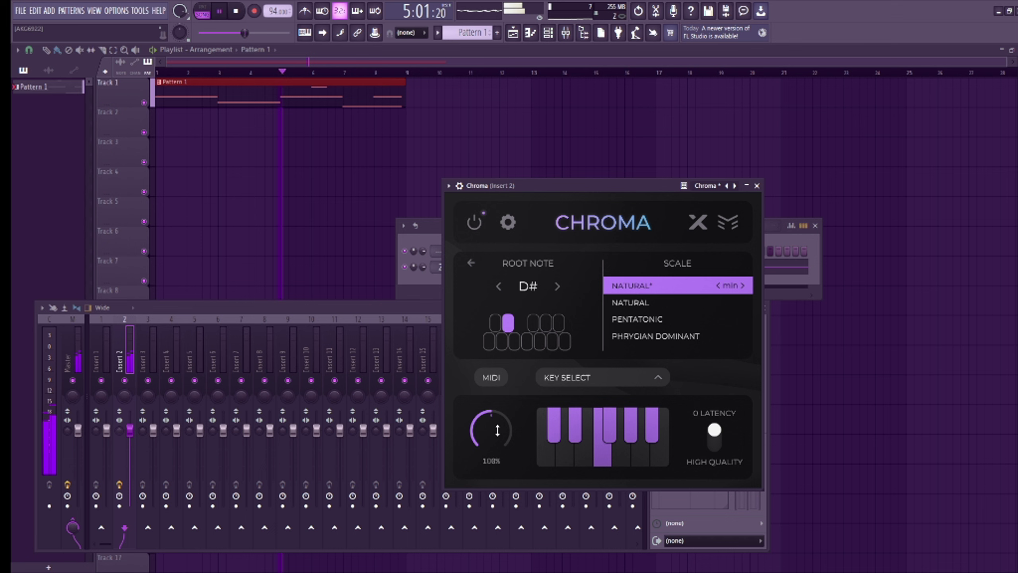
left_click_drag(499, 429, 500, 362)
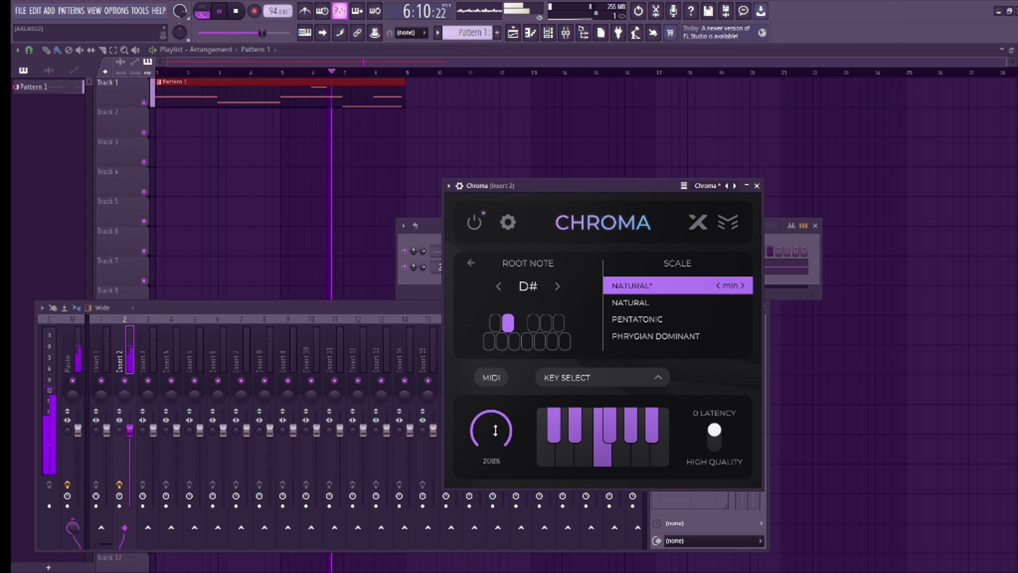
left_click_drag(511, 425, 500, 449)
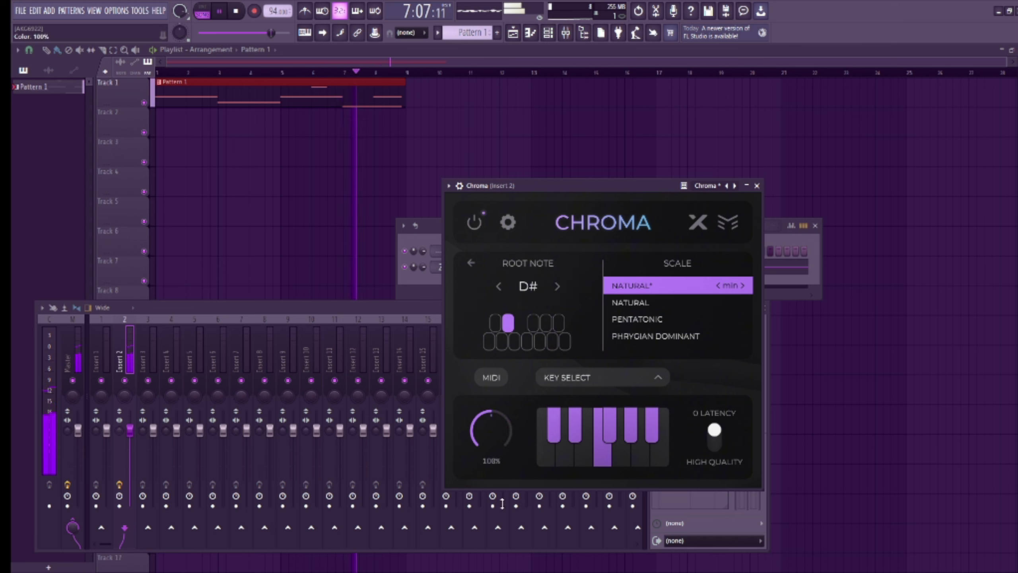
double_click(491, 436)
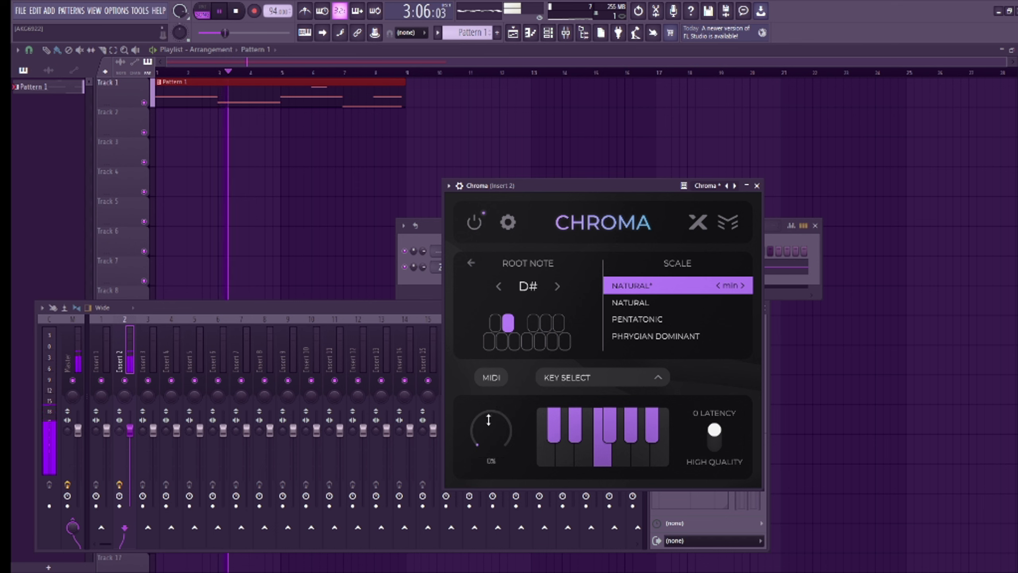
mouse_move(489, 418)
left_mouse_down()
mouse_move(483, 408)
mouse_move(468, 434)
left_mouse_up()
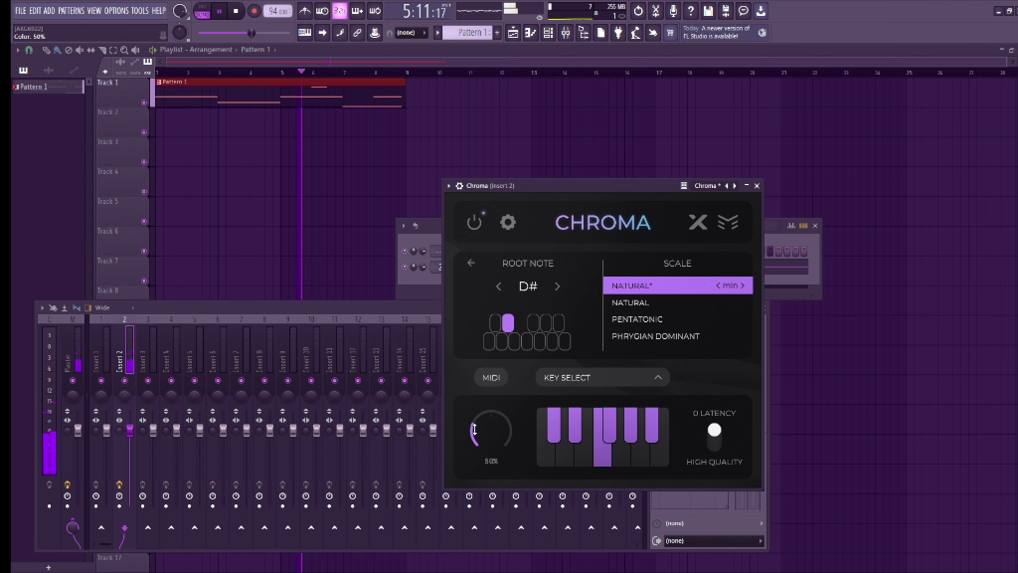
left_click_drag(474, 430, 478, 456)
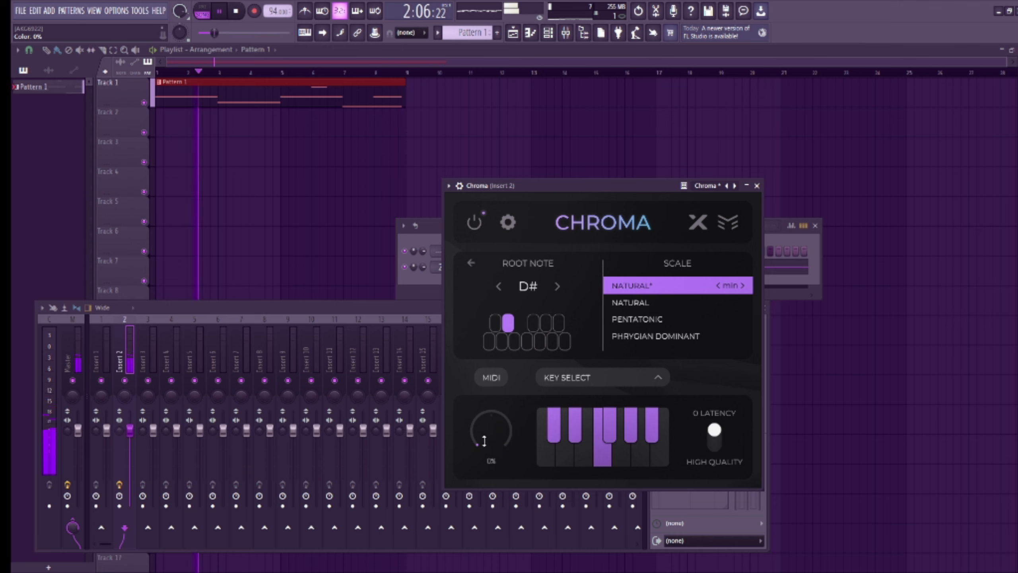
left_click_drag(491, 383, 493, 338)
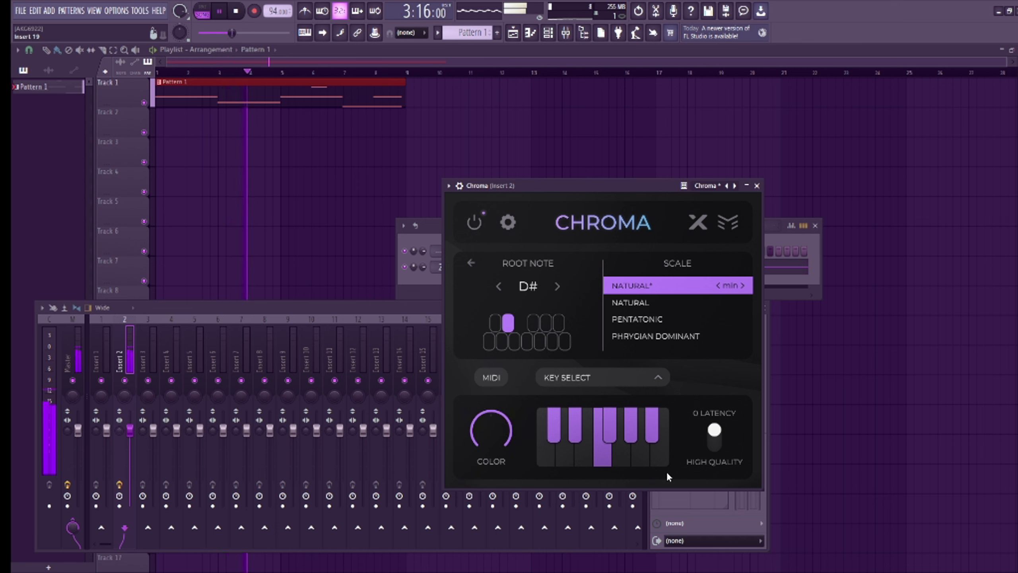
Turn on Chroma's High Quality and lower the Color amount from 208%.
left_click(715, 436)
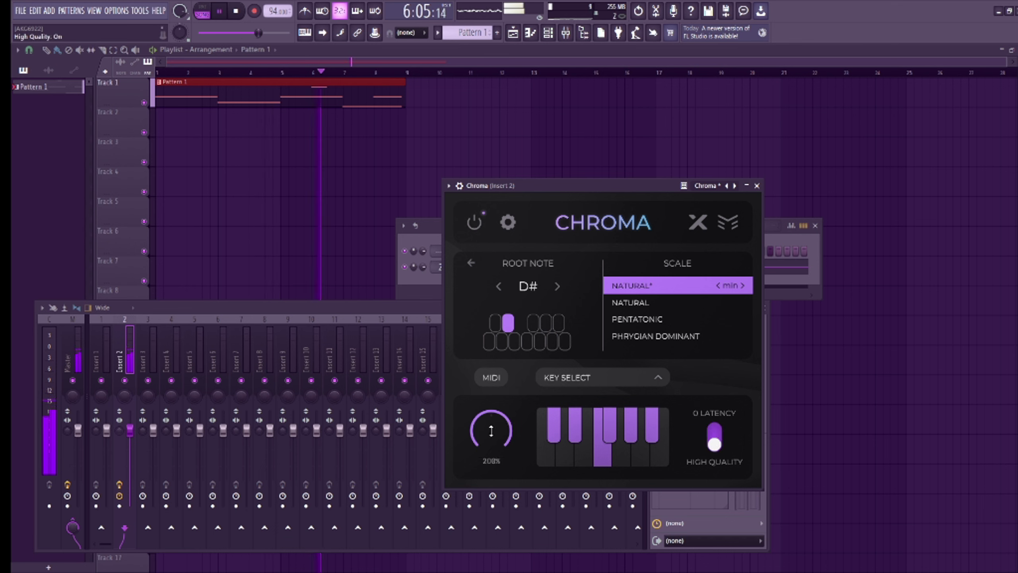
left_click_drag(491, 430, 491, 443)
left_click_drag(491, 487, 495, 504)
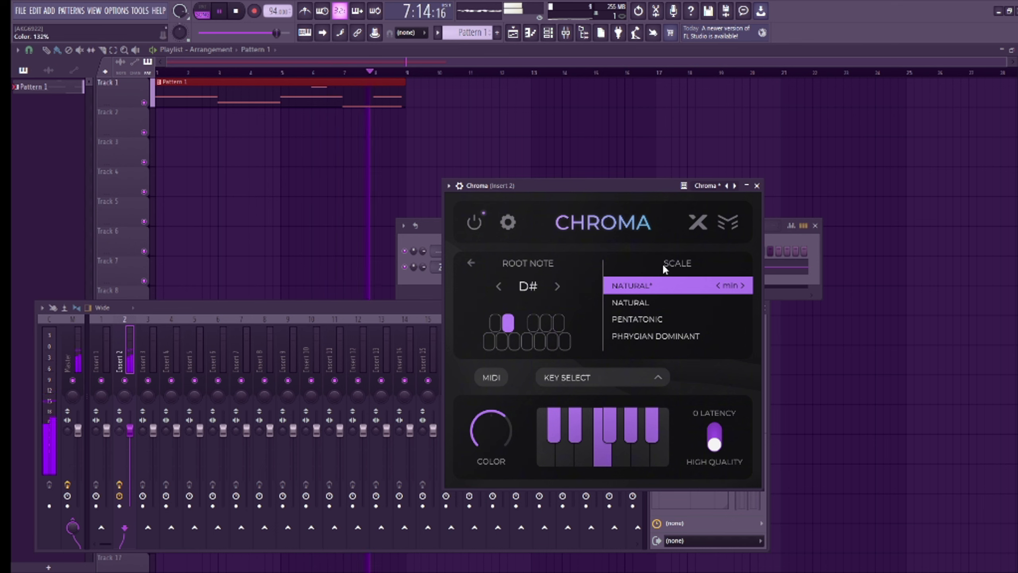
Clear the root note, set Color to 82%, leave MIDI input off, and show the visualizer.
left_click(649, 435)
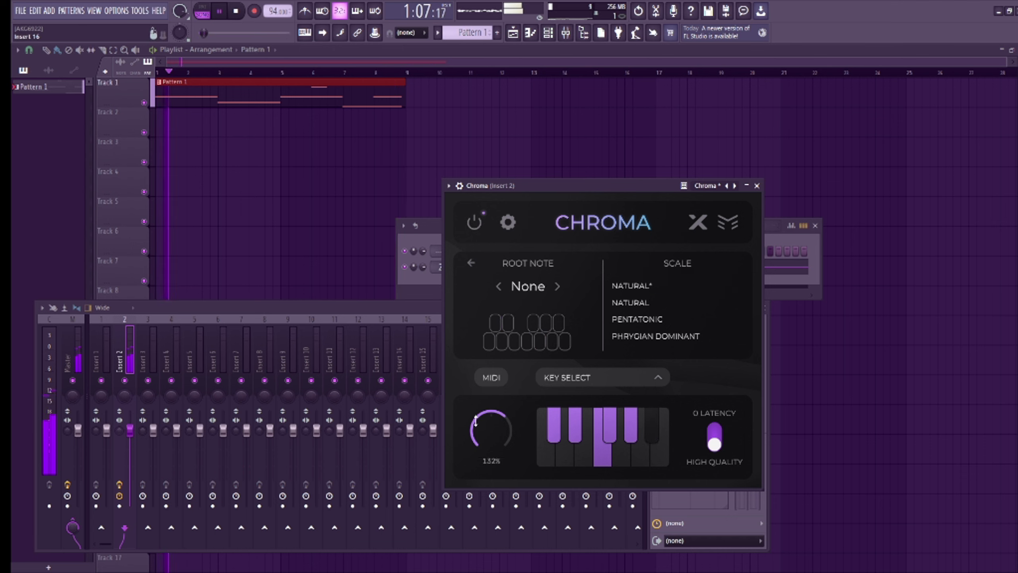
left_click_drag(487, 434, 490, 473)
left_click(491, 379)
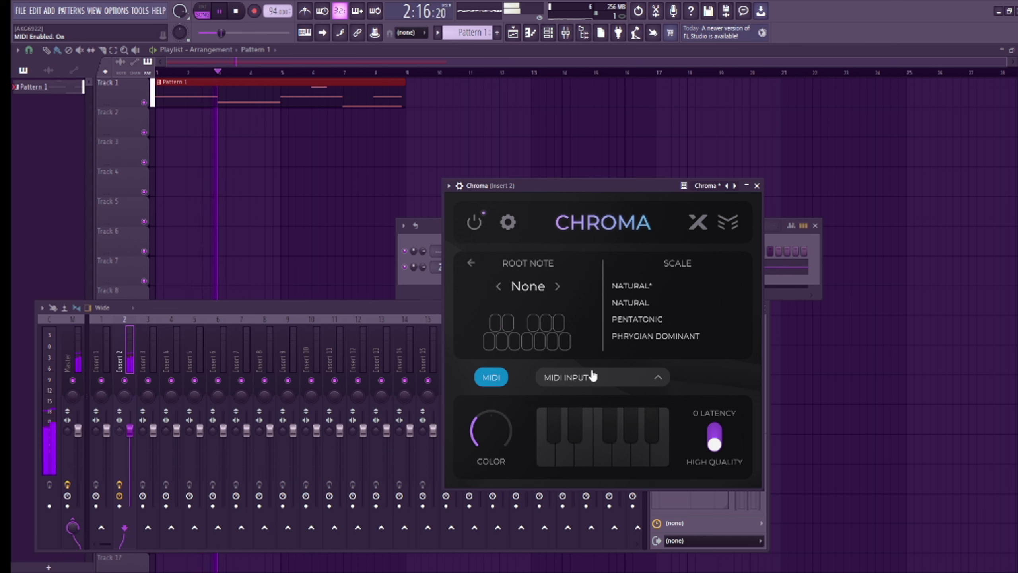
left_click(491, 378)
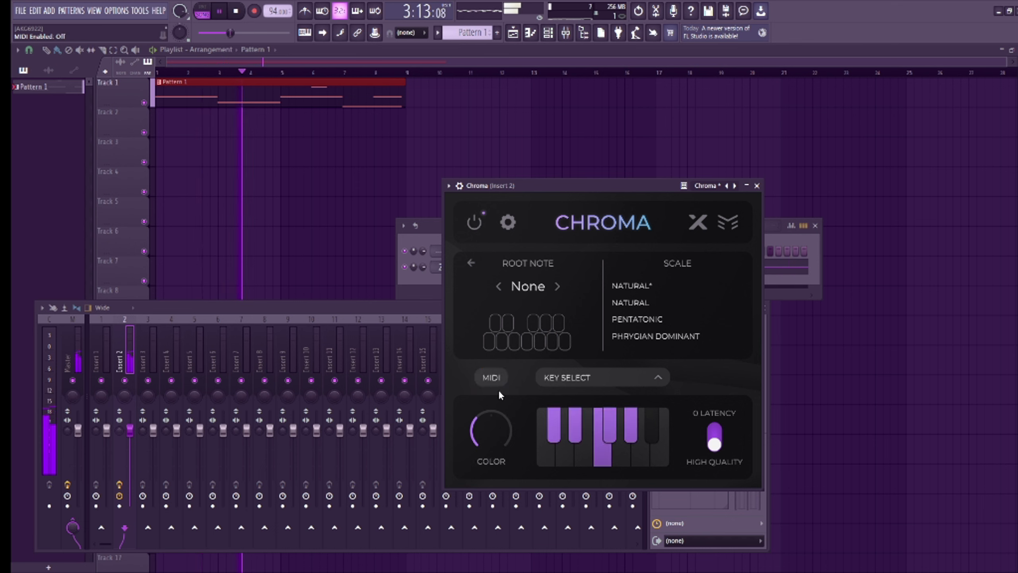
left_click(509, 224)
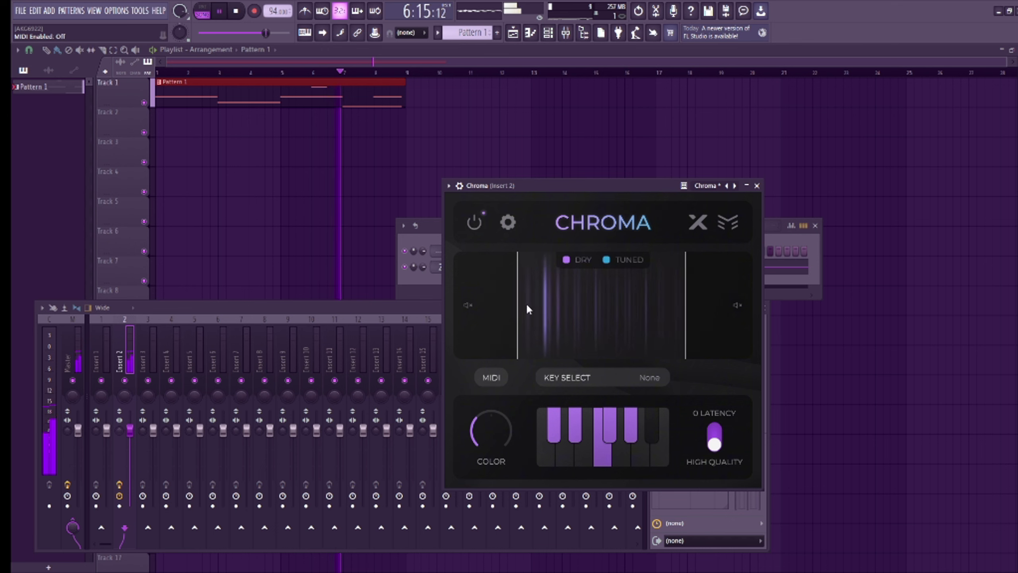
Unmute the low band, max out Color, and toggle Chroma's bypass to compare, ending bypassed.
left_click(468, 308)
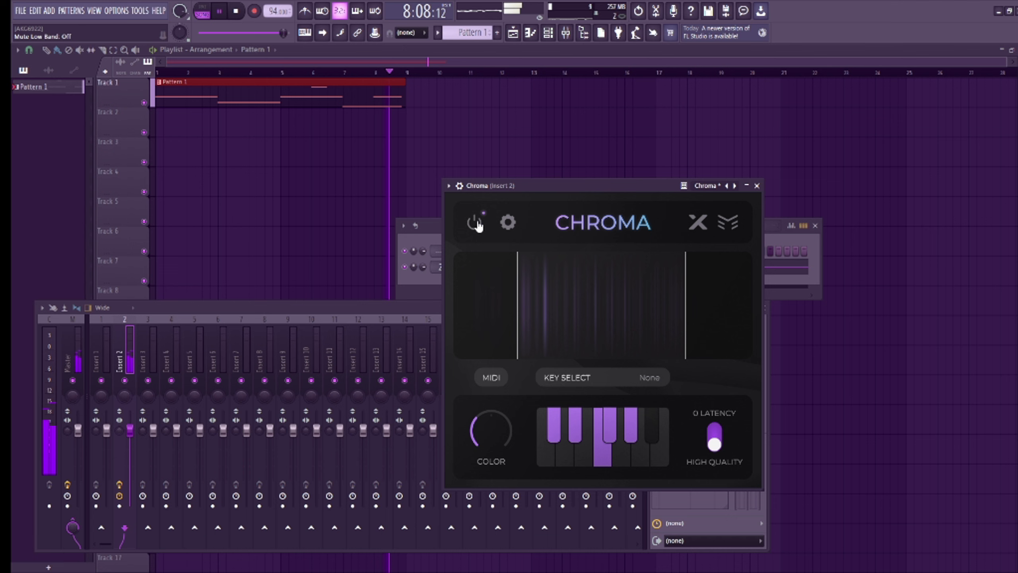
left_click_drag(490, 429, 489, 325)
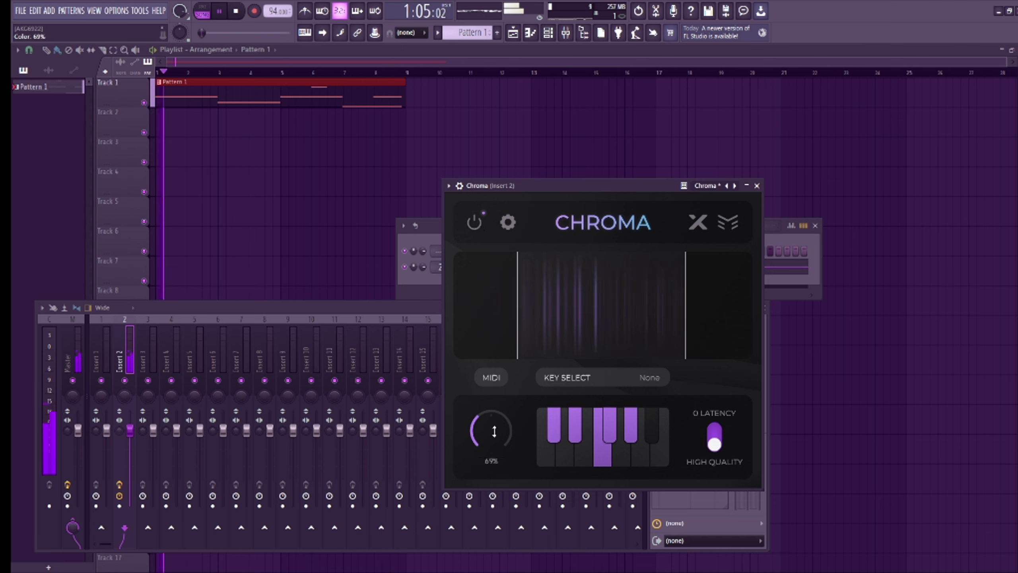
left_click(475, 224)
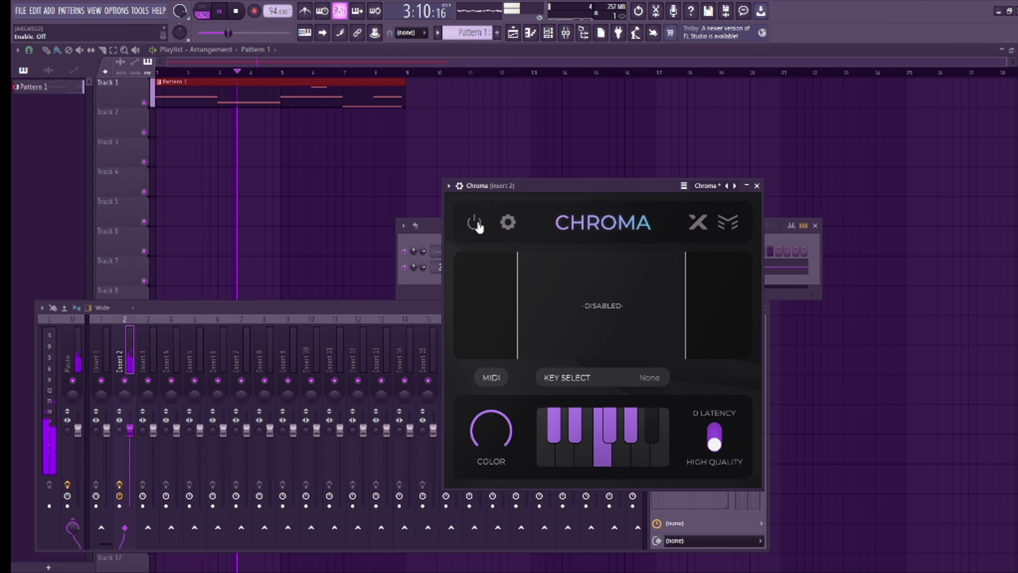
left_click(475, 223)
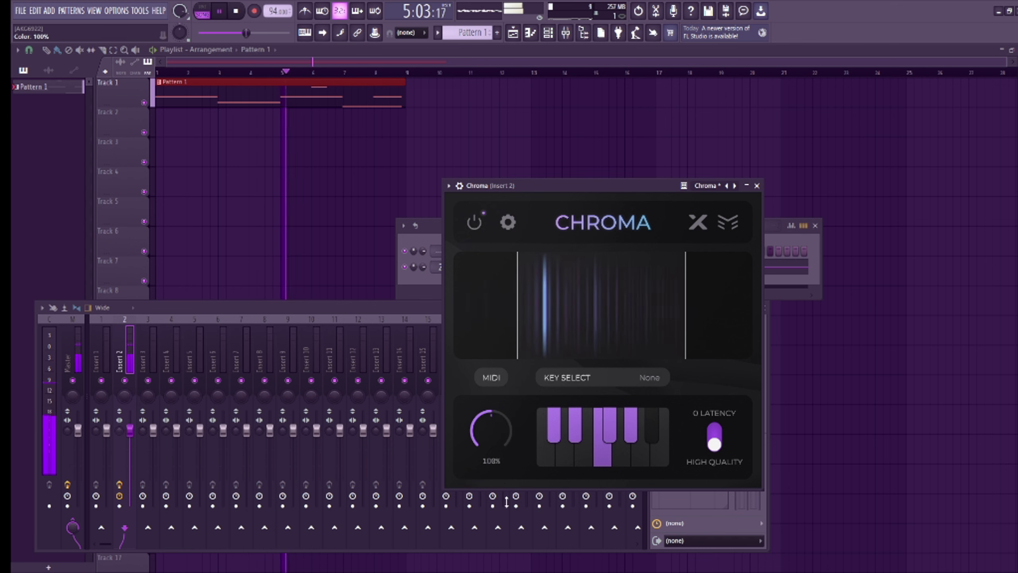
left_click(475, 223)
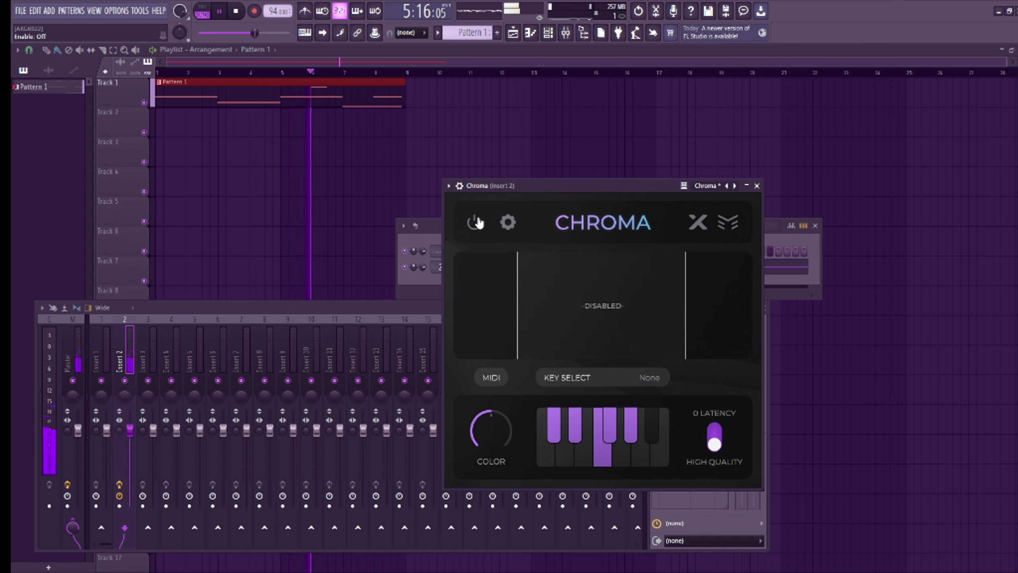
left_click(474, 223)
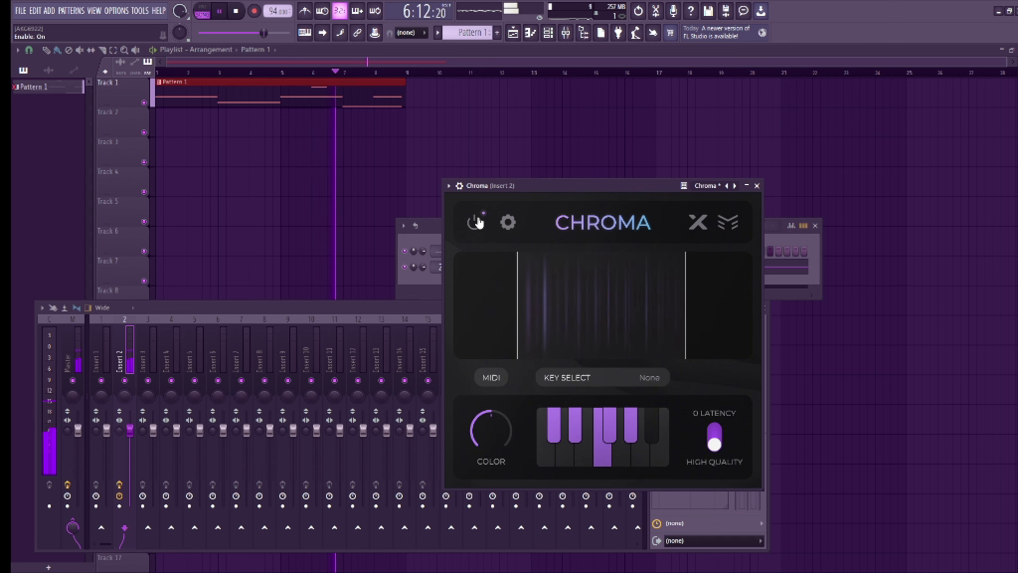
left_click(475, 223)
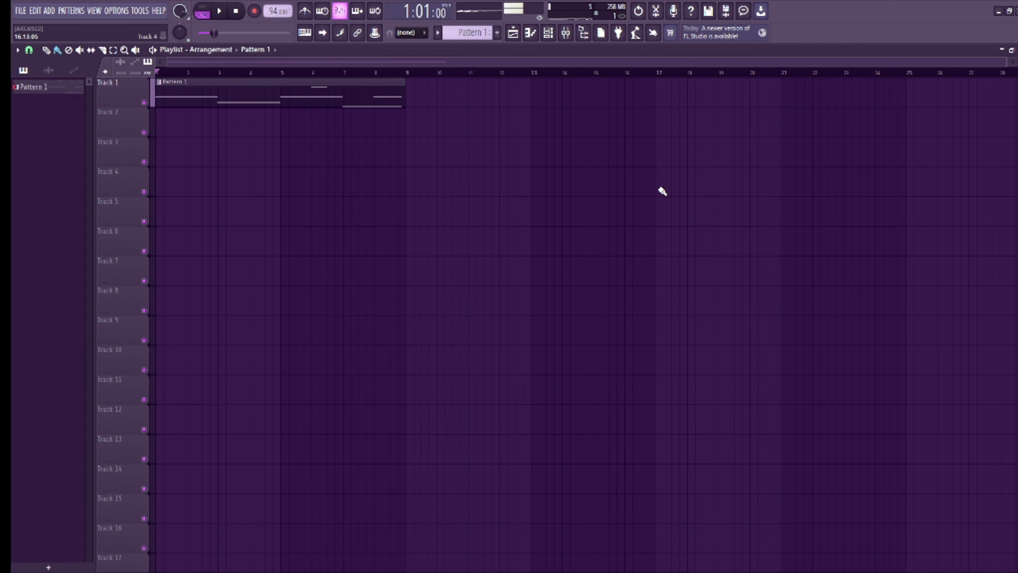
scroll(532, 346, "up", 1)
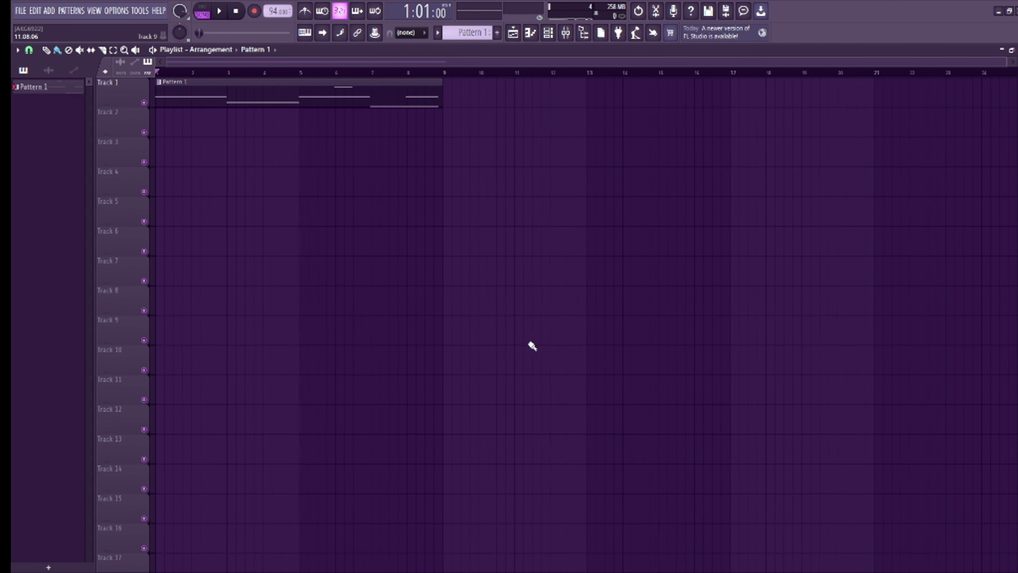
left_click(548, 33)
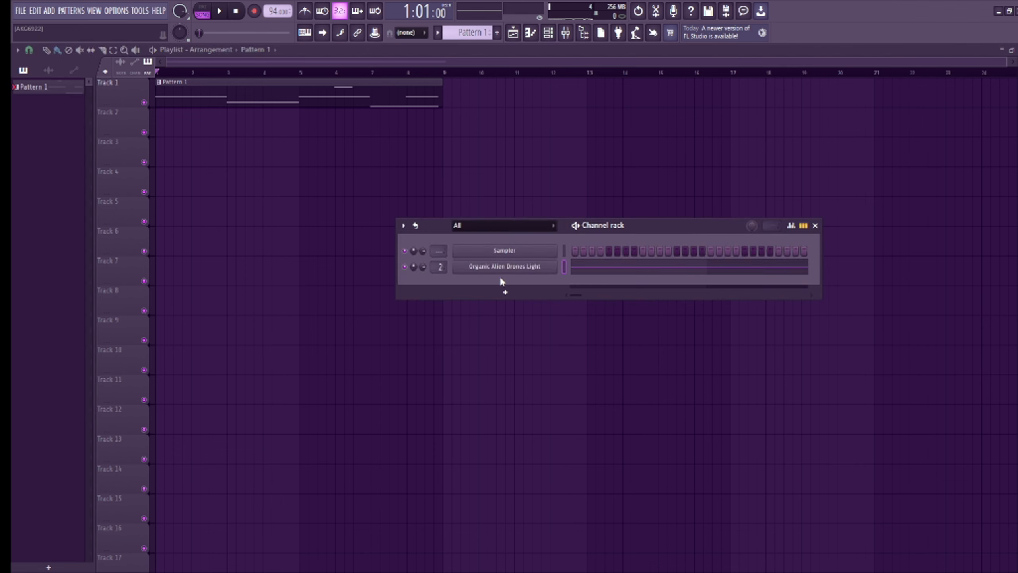
key("F6")
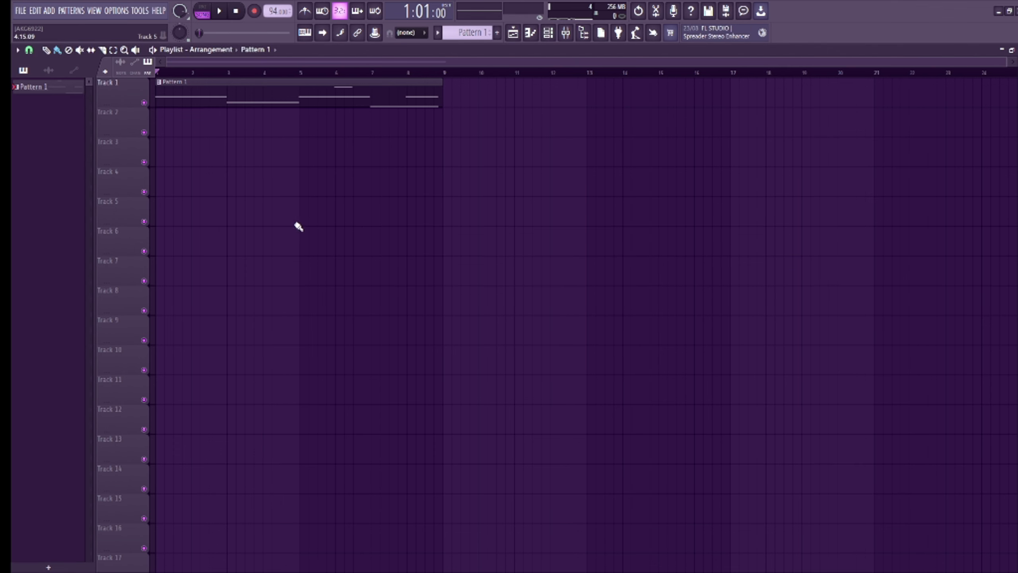